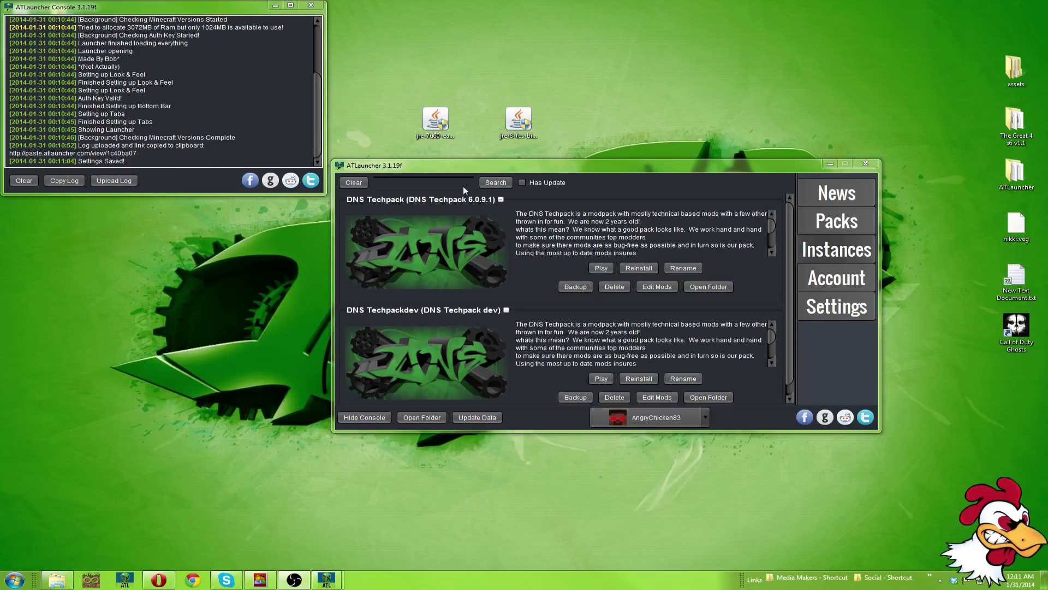
Upload the ATLauncher console log and select the paste link it generates.
{"action": "left_click", "coordinate": [110, 181]}
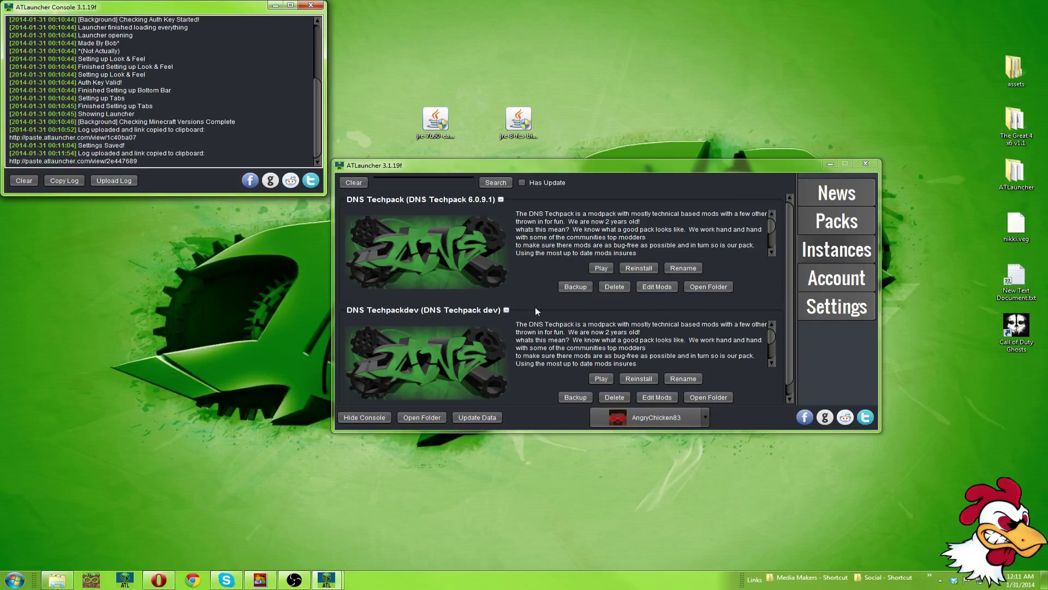
{"action": "left_click_drag", "start_coordinate": [138, 161], "coordinate": [8, 162]}
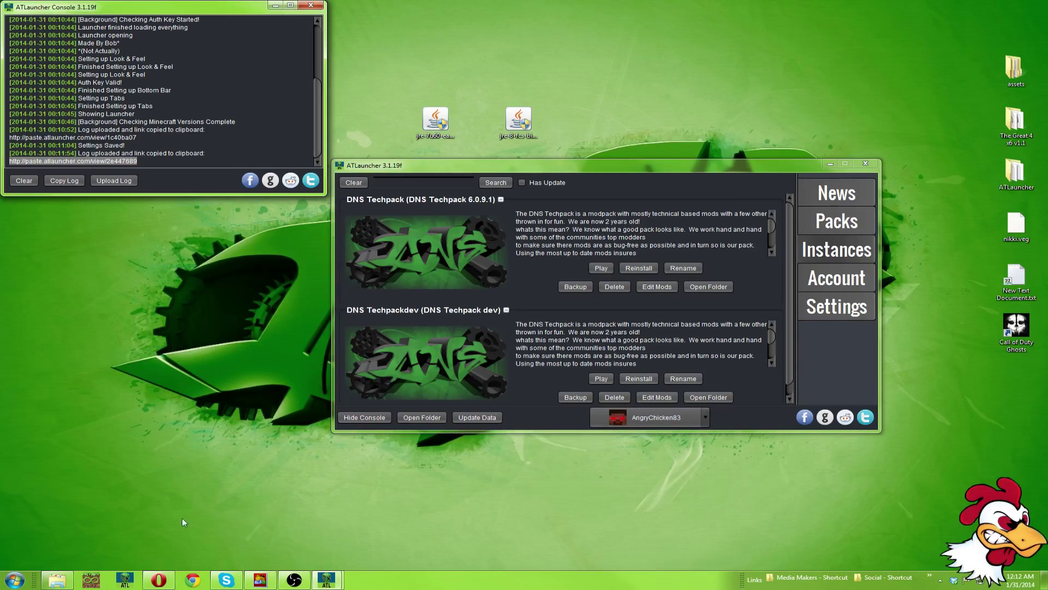
Switch to Opera, examine the 64 Bit Java line in the pasted ATLauncher log, and close that log page.
{"action": "left_click", "coordinate": [158, 580]}
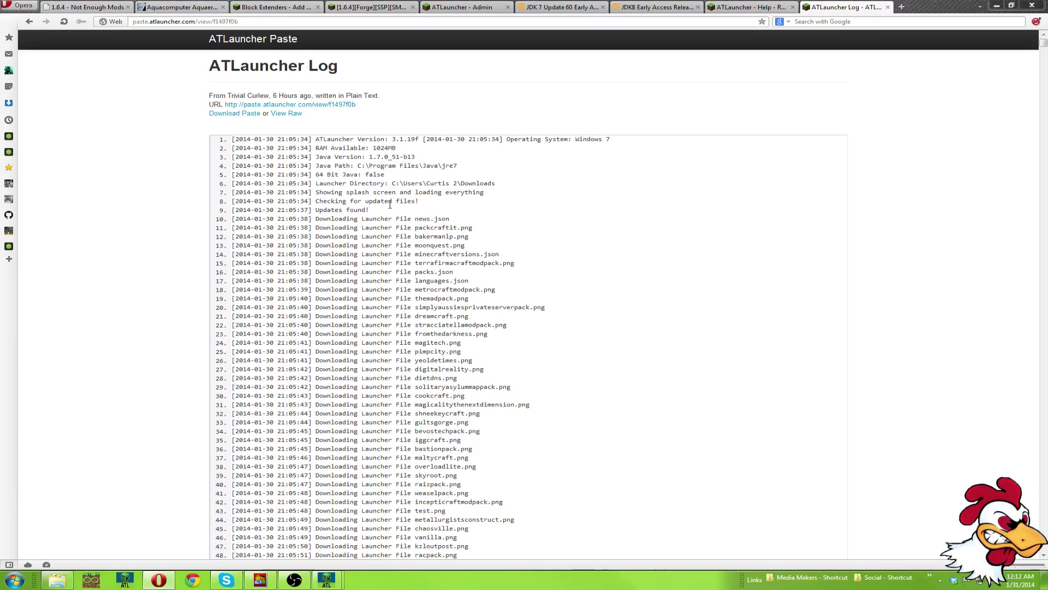
{"action": "left_click_drag", "start_coordinate": [398, 174], "coordinate": [276, 175]}
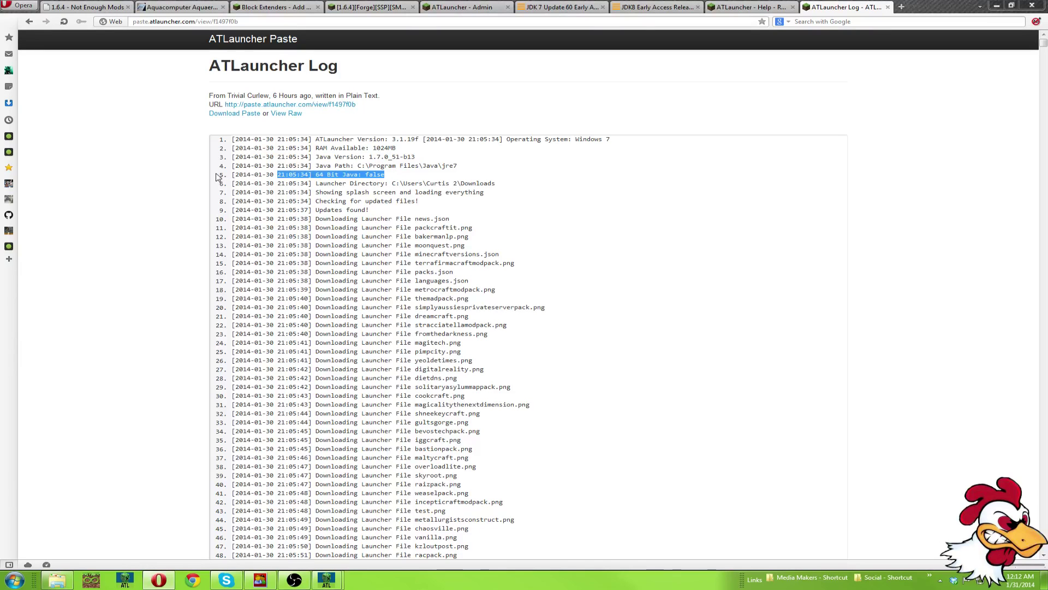
{"action": "left_click", "coordinate": [393, 180]}
{"action": "left_click_drag", "start_coordinate": [386, 175], "coordinate": [232, 176]}
{"action": "left_click_drag", "start_coordinate": [386, 176], "coordinate": [368, 175]}
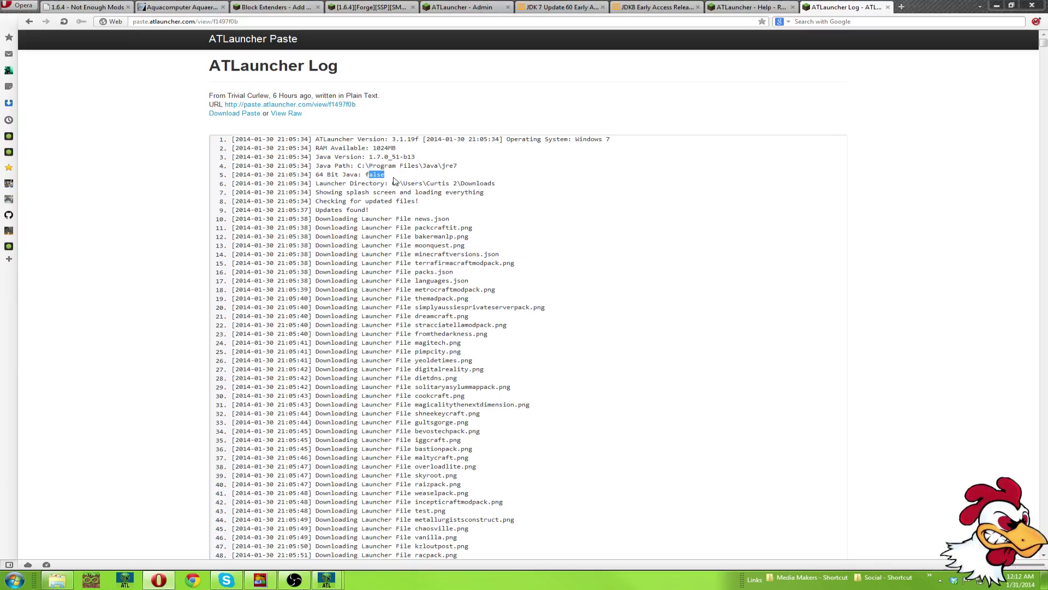
{"action": "left_click", "coordinate": [393, 178]}
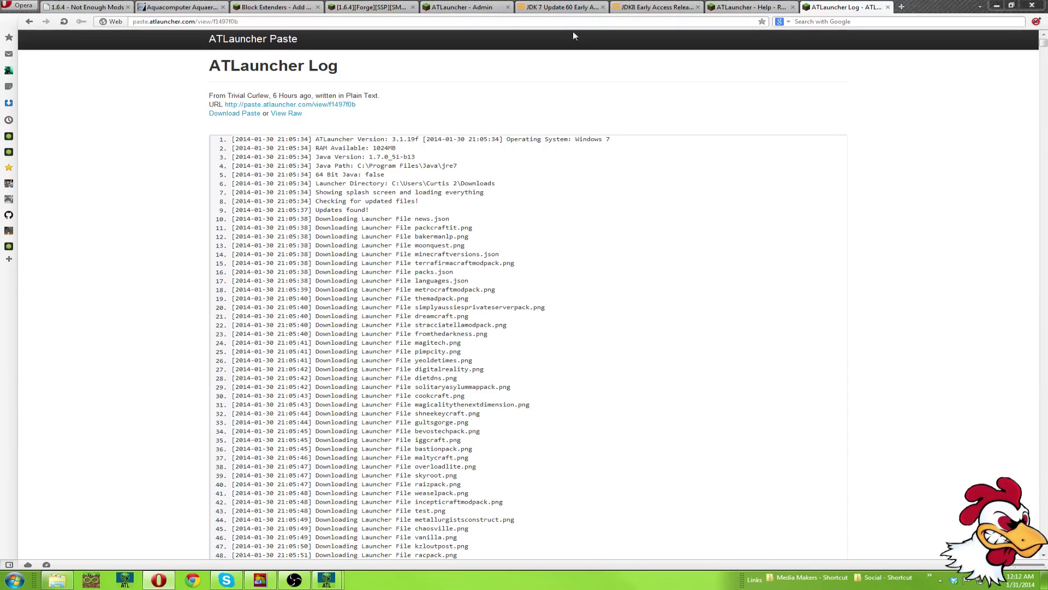
{"action": "left_click", "coordinate": [887, 7]}
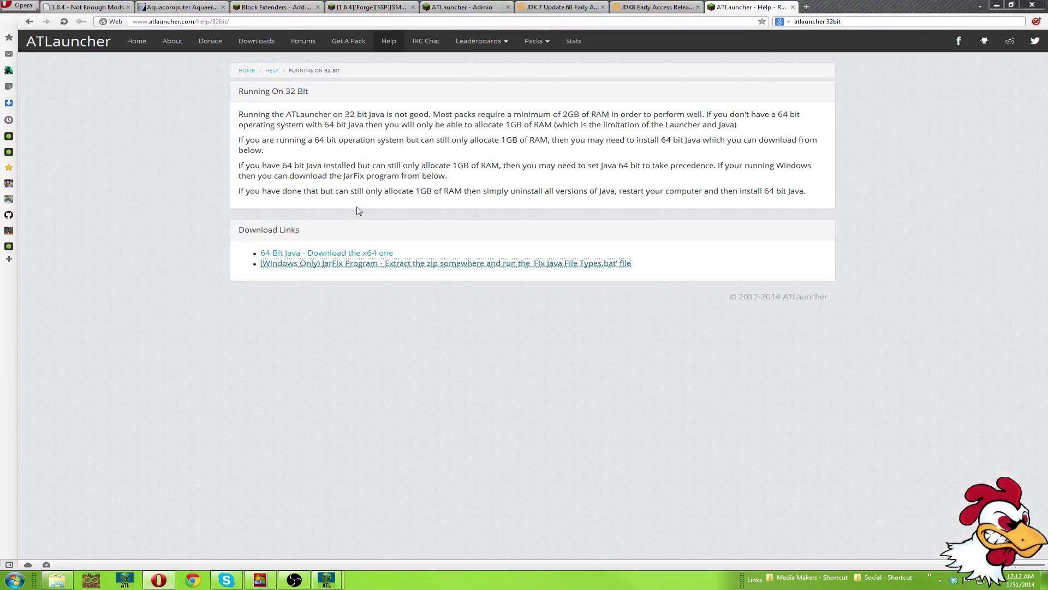
Minimize the browser and check the Windows system type in the computer's properties.
{"action": "left_click", "coordinate": [996, 5]}
{"action": "left_click", "coordinate": [15, 580]}
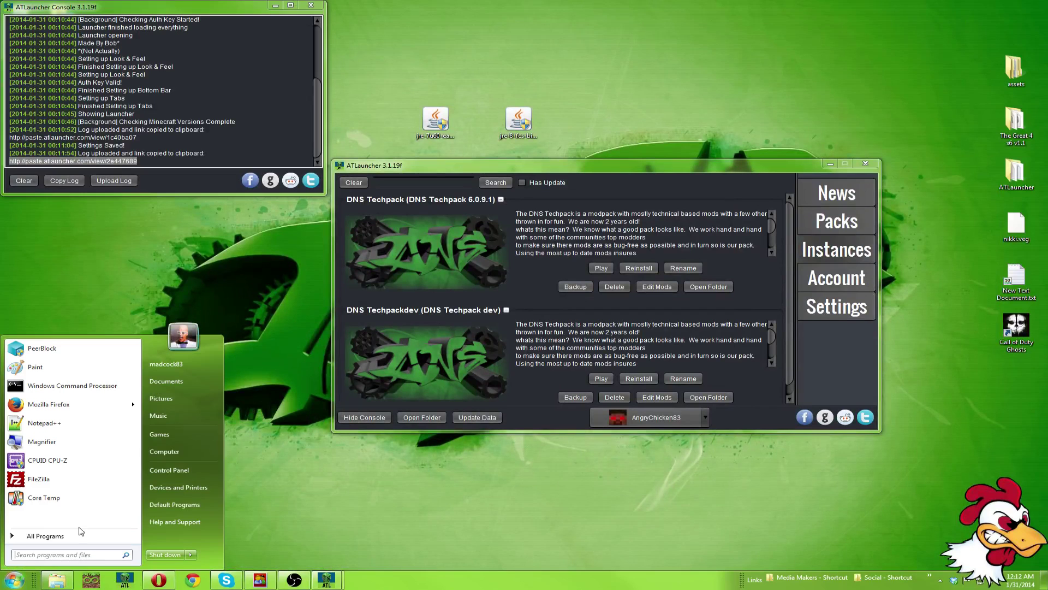
{"action": "right_click", "coordinate": [172, 451]}
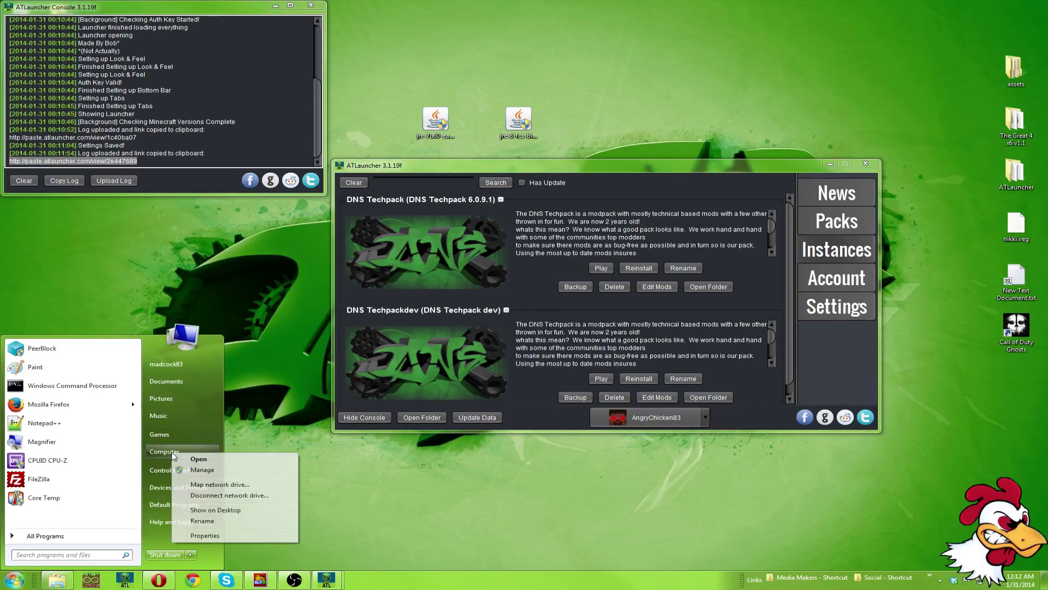
{"action": "left_click", "coordinate": [206, 535]}
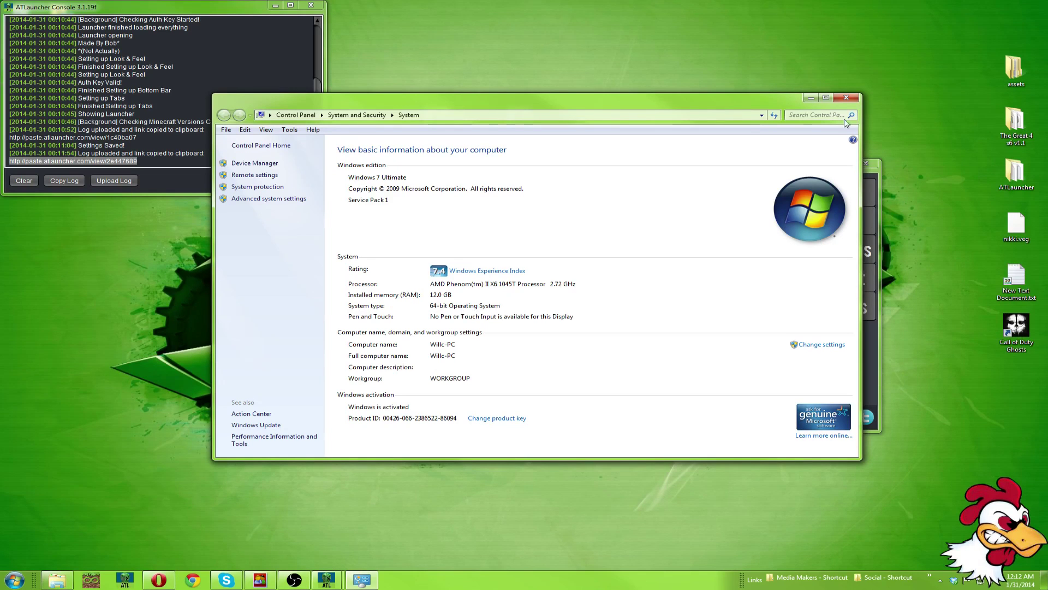
{"action": "left_click", "coordinate": [847, 97]}
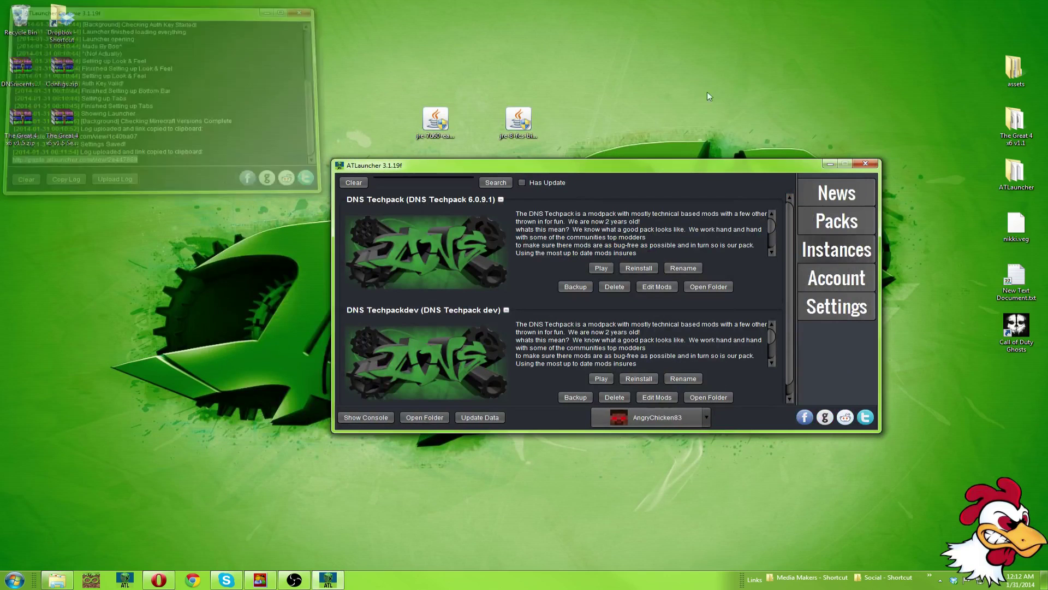
Close ATLauncher and uninstall Java 7 Update 60 through the Control Panel's Programs and Features.
{"action": "left_click", "coordinate": [865, 163]}
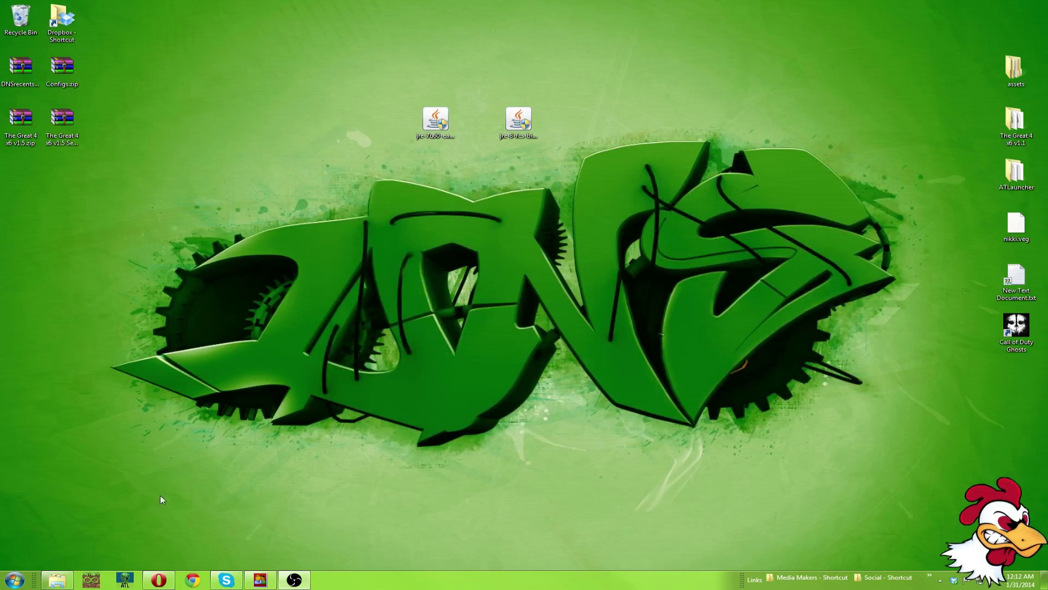
{"action": "left_click", "coordinate": [15, 579]}
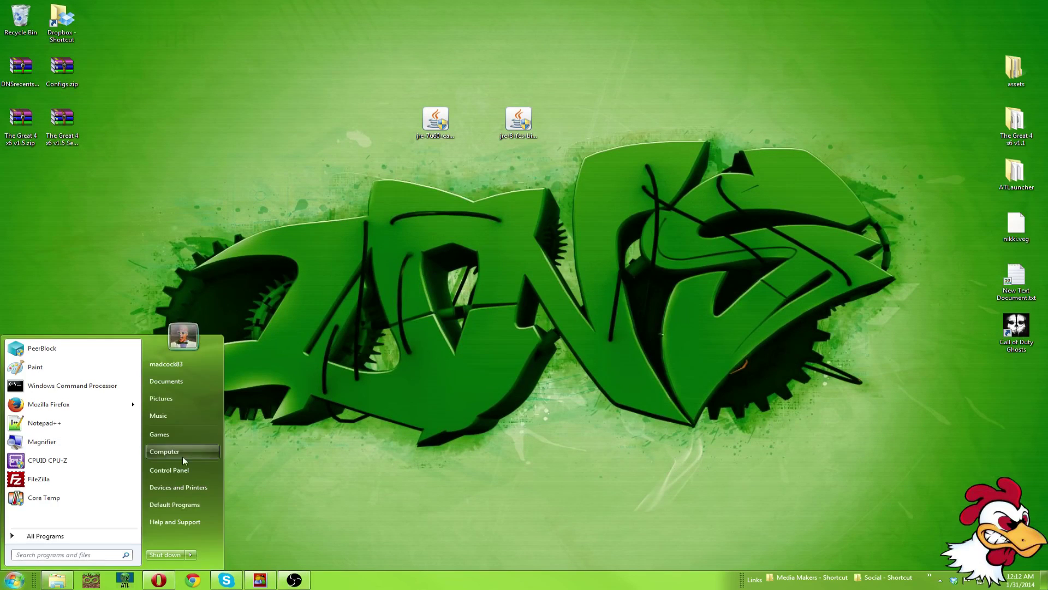
{"action": "left_click", "coordinate": [188, 471]}
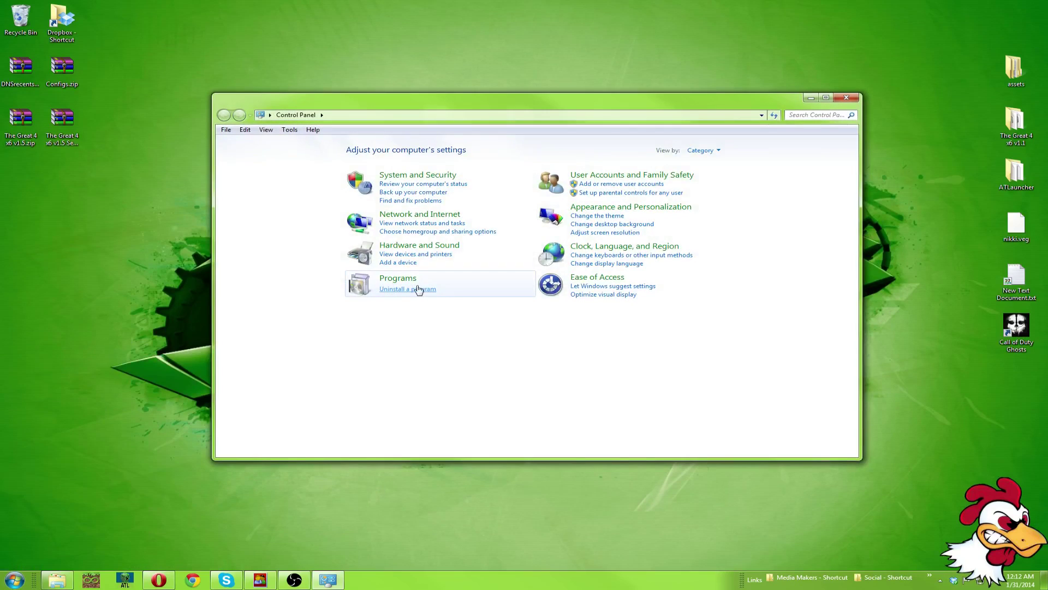
{"action": "left_click", "coordinate": [419, 289]}
{"action": "scroll", "coordinate": [530, 295], "scroll_direction": "down", "scroll_amount": 6}
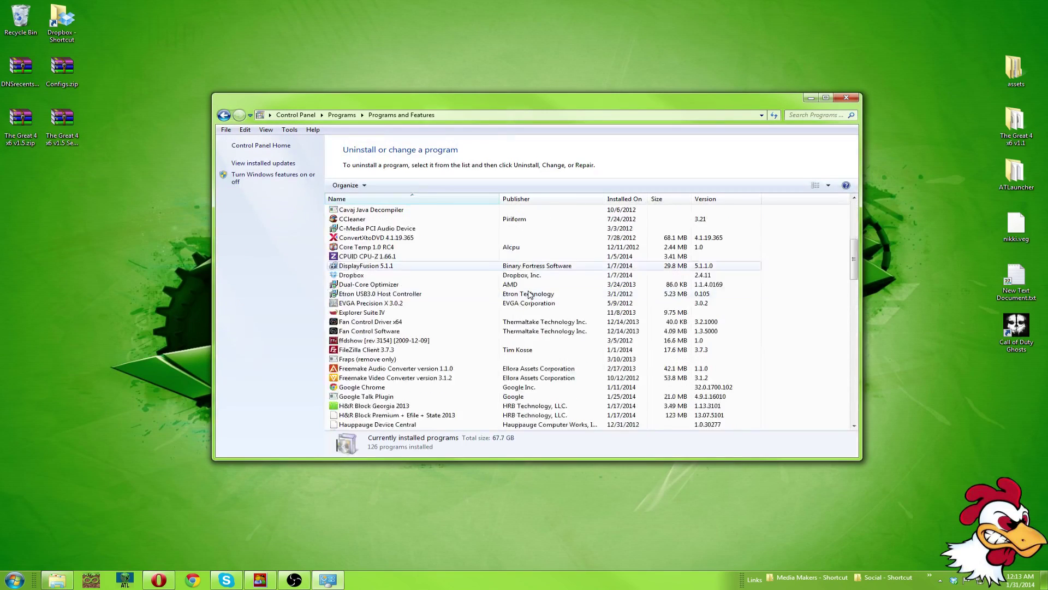
{"action": "scroll", "coordinate": [529, 295], "scroll_direction": "down", "scroll_amount": 9}
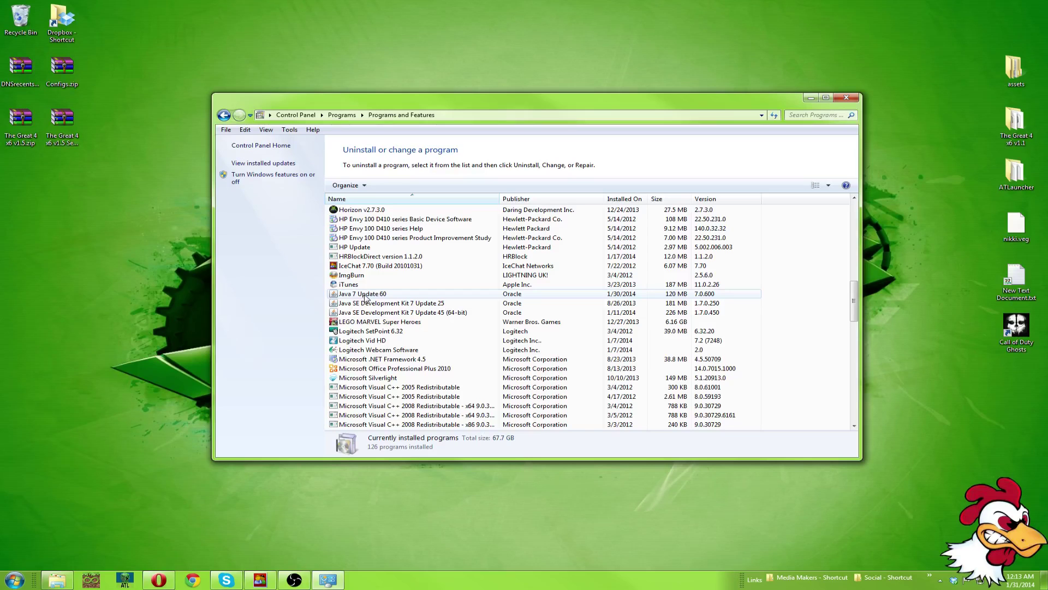
{"action": "left_click", "coordinate": [382, 294]}
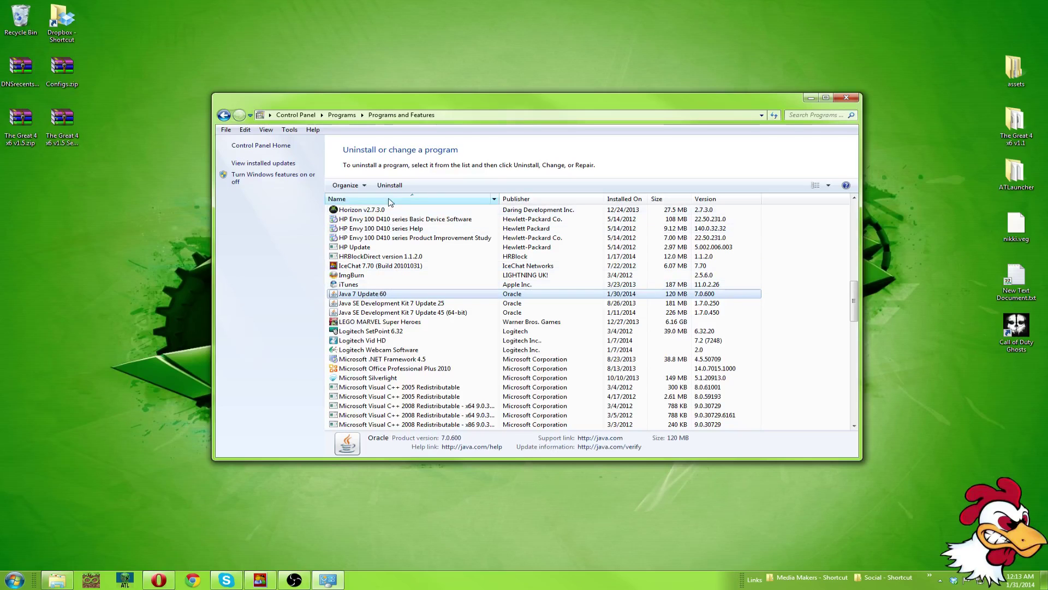
{"action": "left_click", "coordinate": [390, 185]}
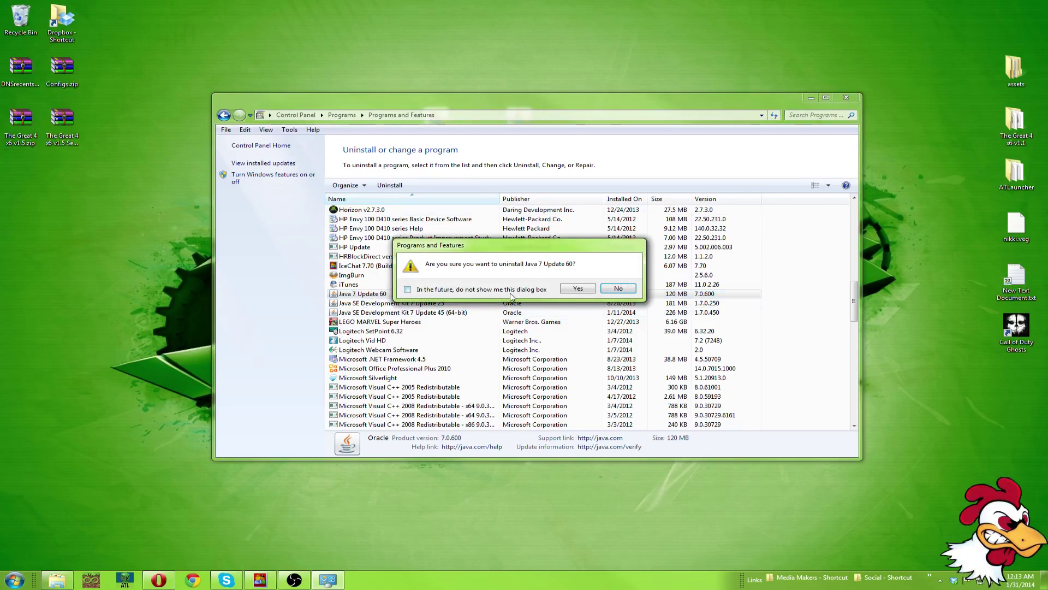
{"action": "left_click", "coordinate": [578, 288]}
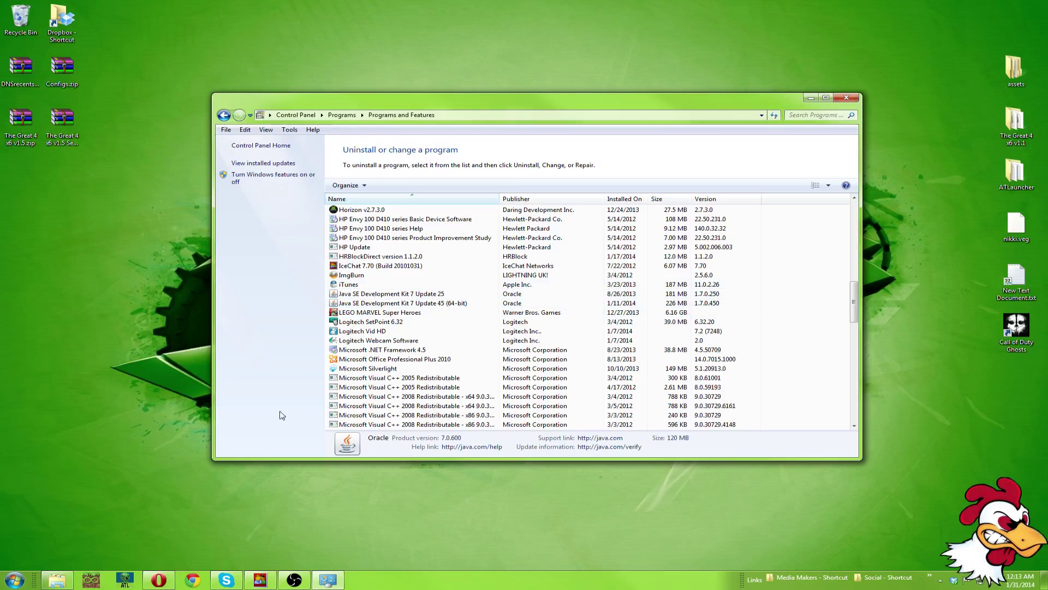
Switch to Opera and accept the license agreement on the JDK 7 Update 60 Early Access download page.
{"action": "key", "text": "alt+Tab"}
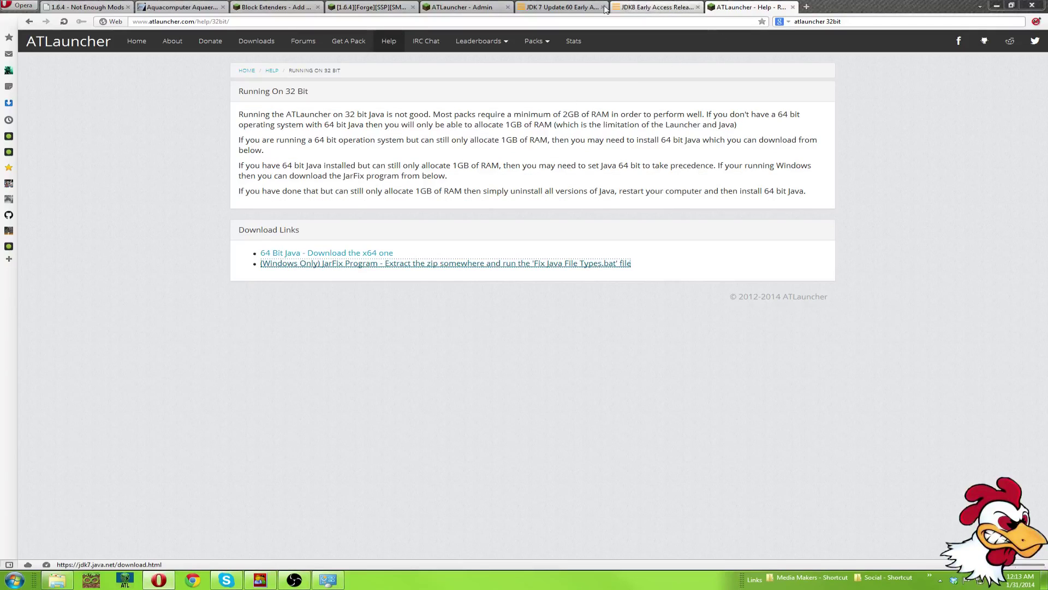
{"action": "left_click", "coordinate": [600, 7]}
{"action": "left_click", "coordinate": [633, 8]}
{"action": "left_click", "coordinate": [583, 6]}
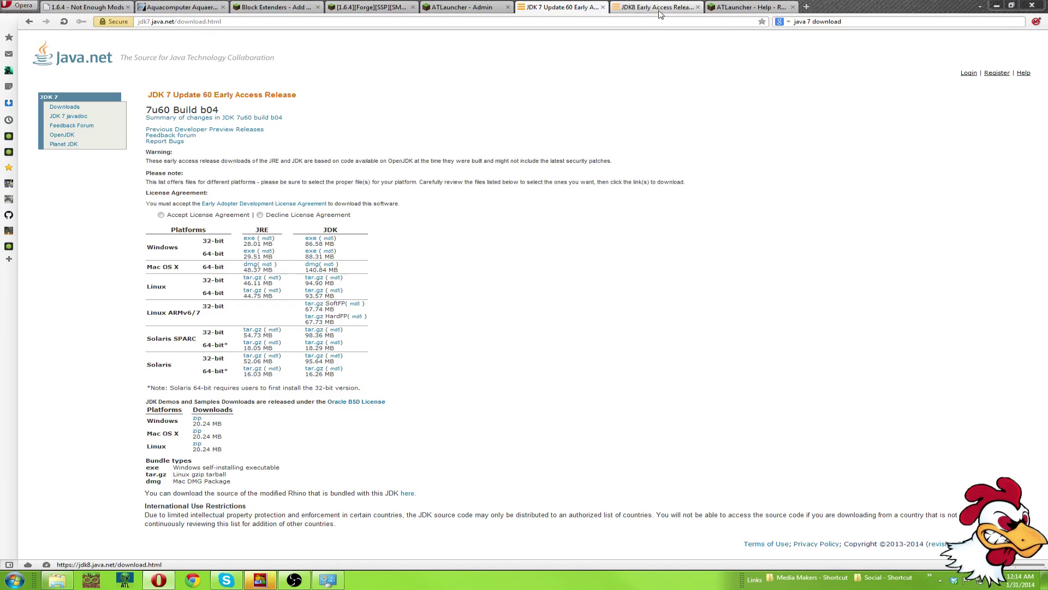
{"action": "mouse_move", "coordinate": [659, 14]}
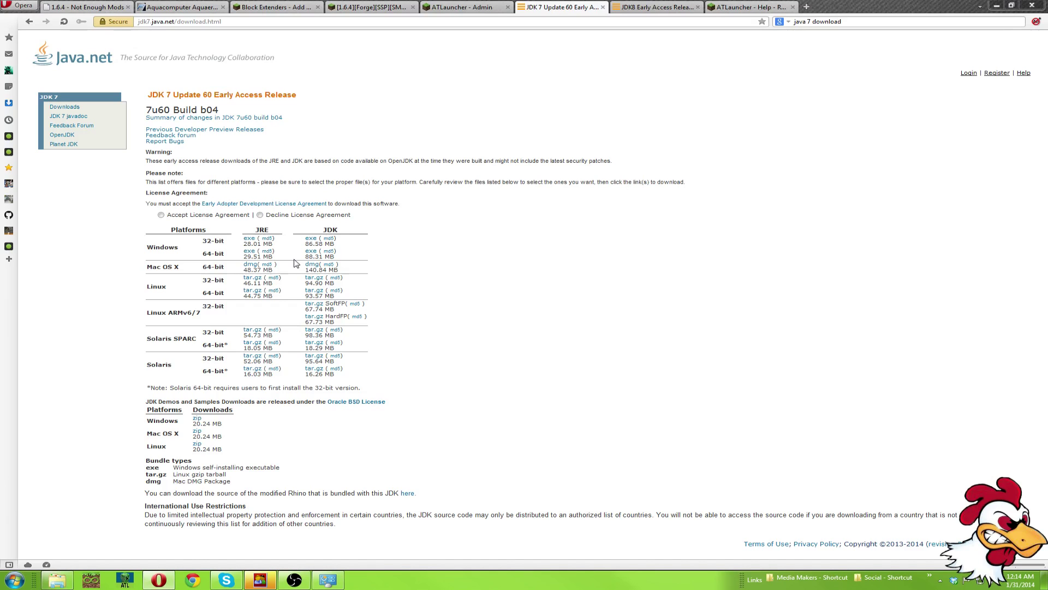
{"action": "left_click", "coordinate": [161, 214]}
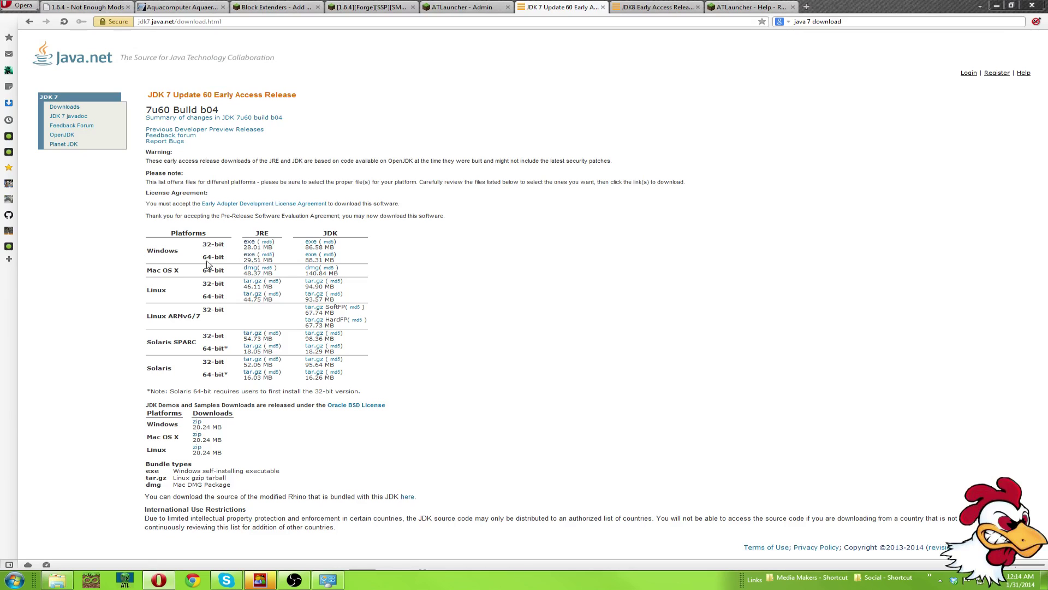
Examine the Windows 64-bit entry and the JRE and JDK columns in the Java download table.
{"action": "left_click_drag", "start_coordinate": [145, 251], "coordinate": [223, 261]}
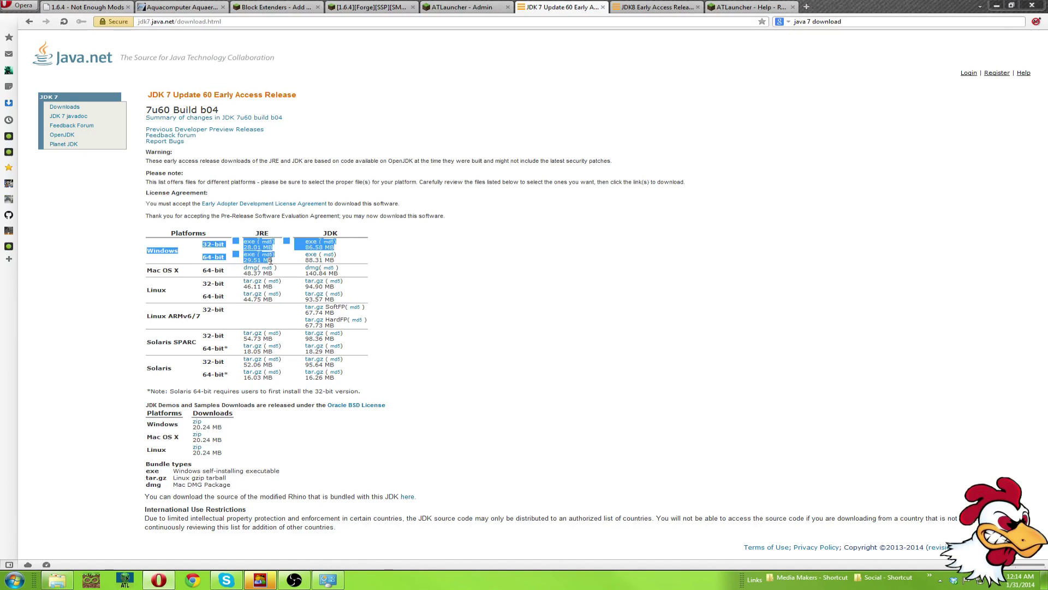
{"action": "left_click", "coordinate": [185, 255]}
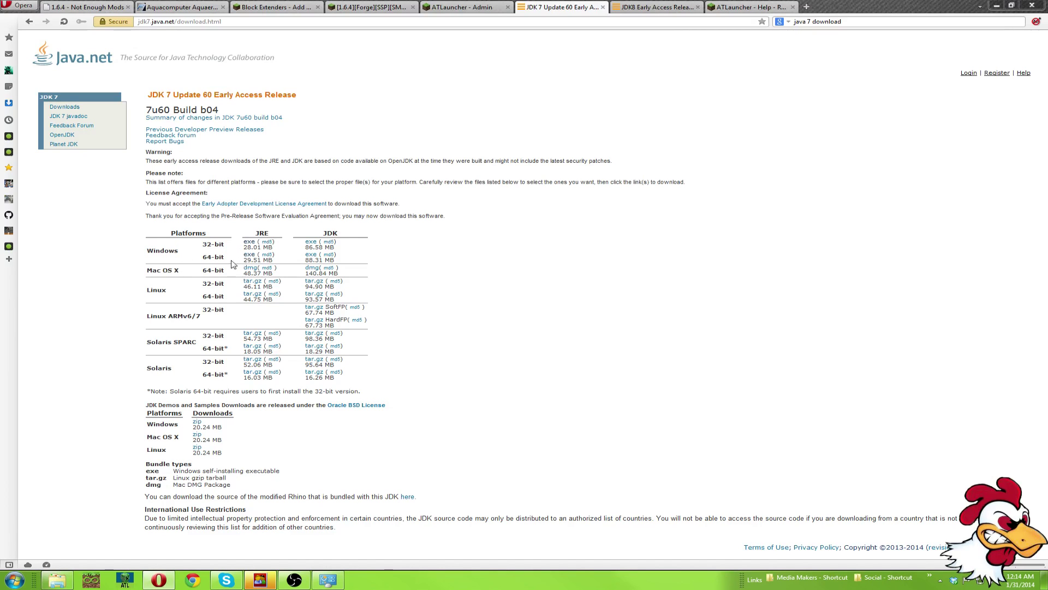
{"action": "double_click", "coordinate": [207, 257]}
{"action": "left_click", "coordinate": [209, 256]}
{"action": "left_click_drag", "start_coordinate": [320, 233], "coordinate": [348, 237]}
{"action": "left_click_drag", "start_coordinate": [255, 233], "coordinate": [289, 233]}
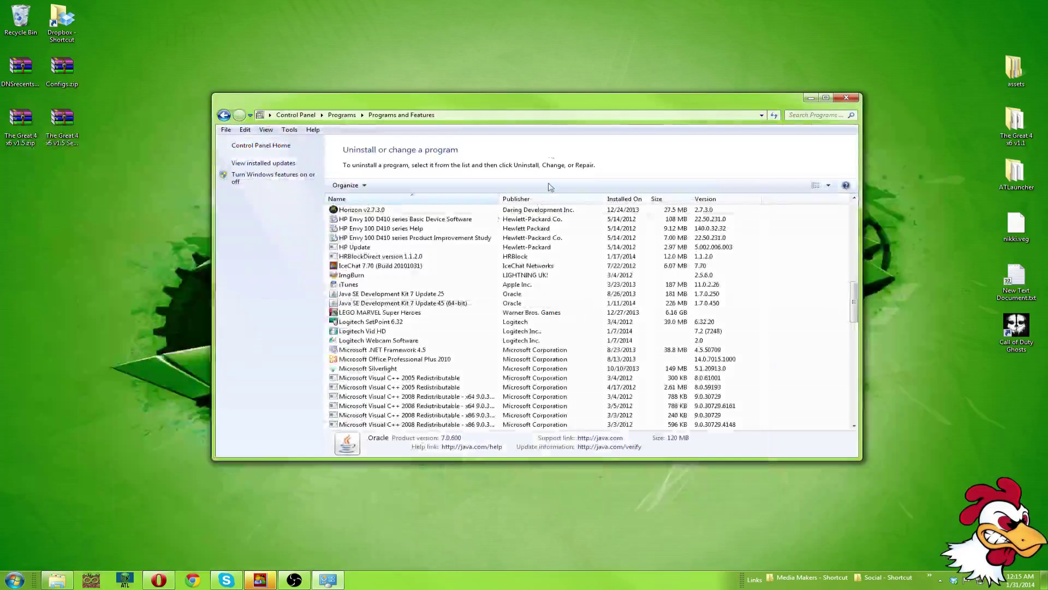
Close Programs and Features, line up the two Java installers on the desktop, and install Java from the jre-8 windows-x64 one.
{"action": "left_click", "coordinate": [847, 97]}
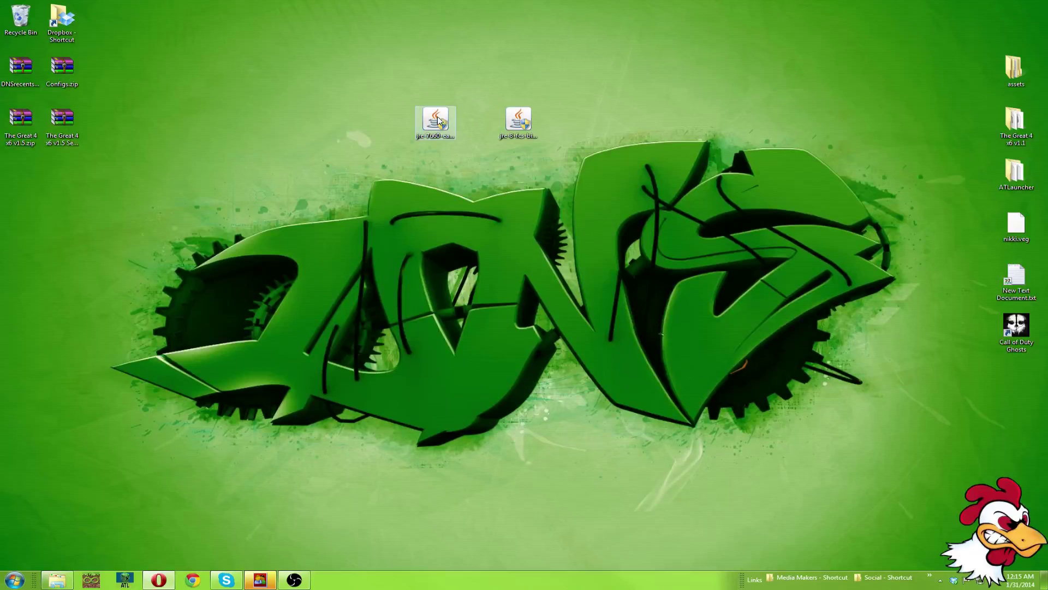
{"action": "left_click_drag", "start_coordinate": [439, 120], "coordinate": [398, 120]}
{"action": "left_click_drag", "start_coordinate": [519, 121], "coordinate": [436, 121]}
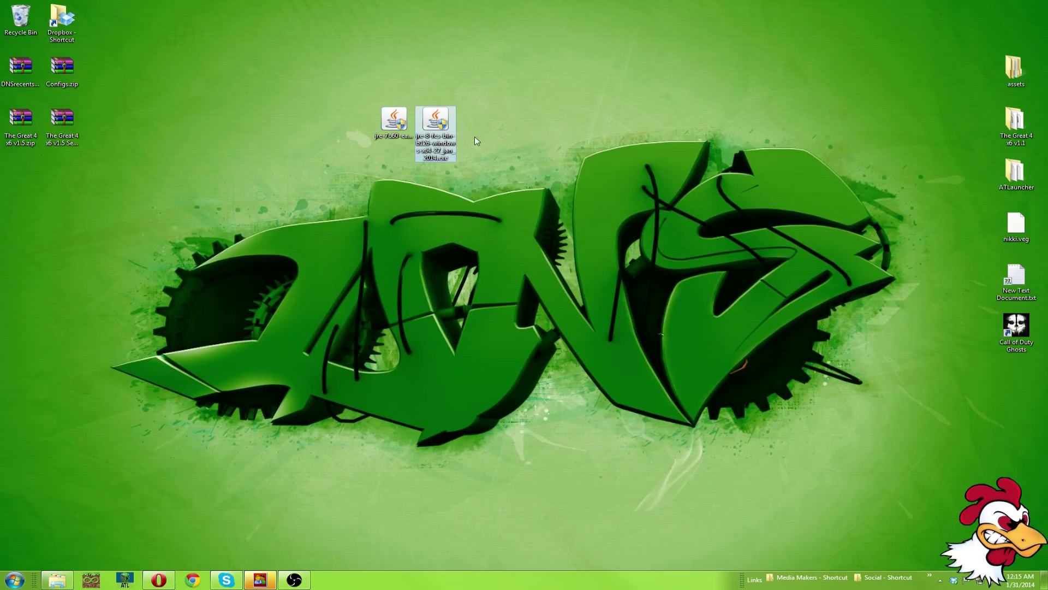
{"action": "double_click", "coordinate": [448, 123]}
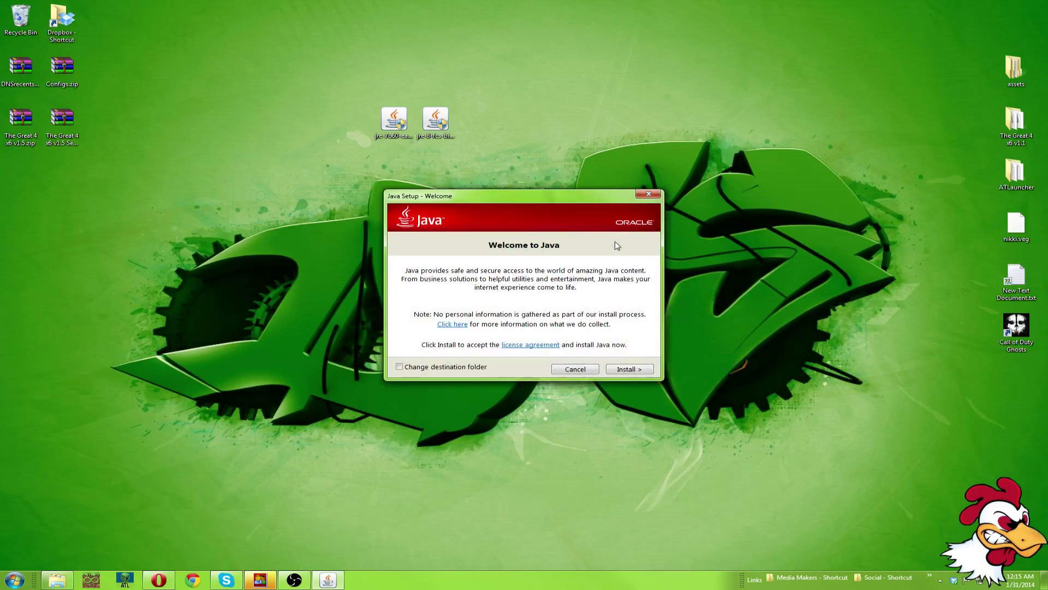
{"action": "left_click", "coordinate": [630, 370]}
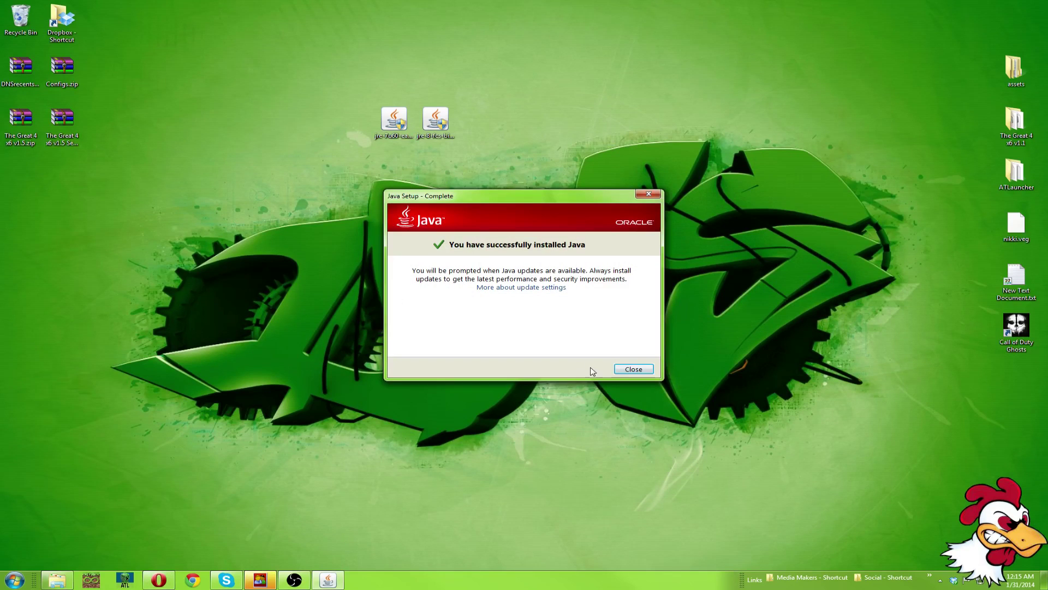
{"action": "left_click", "coordinate": [629, 370]}
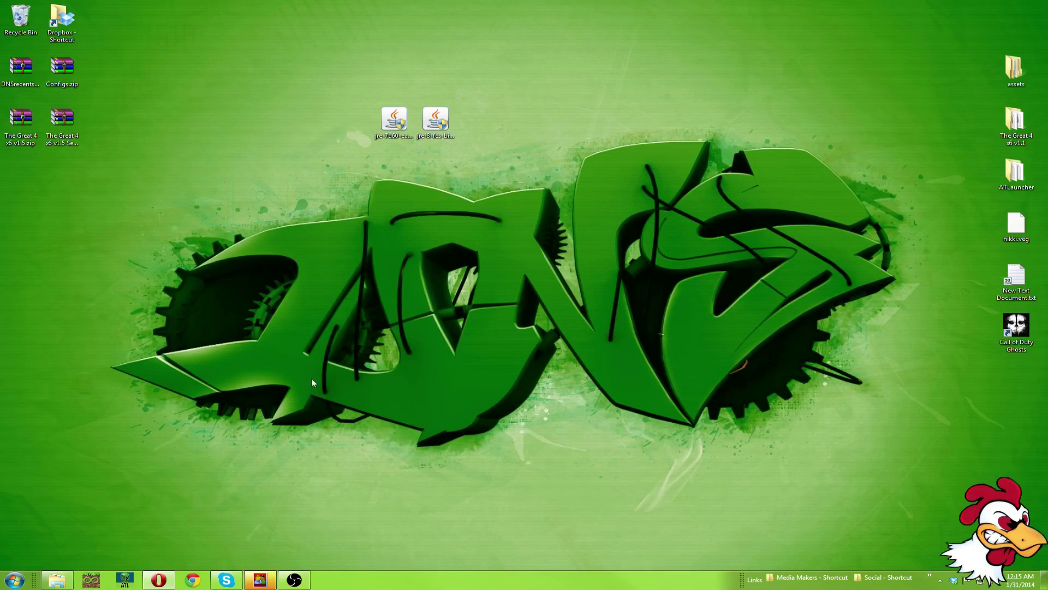
Reopen the Control Panel's installed programs list and select the Java 8 (64-bit) entry to check it.
{"action": "left_click", "coordinate": [15, 580]}
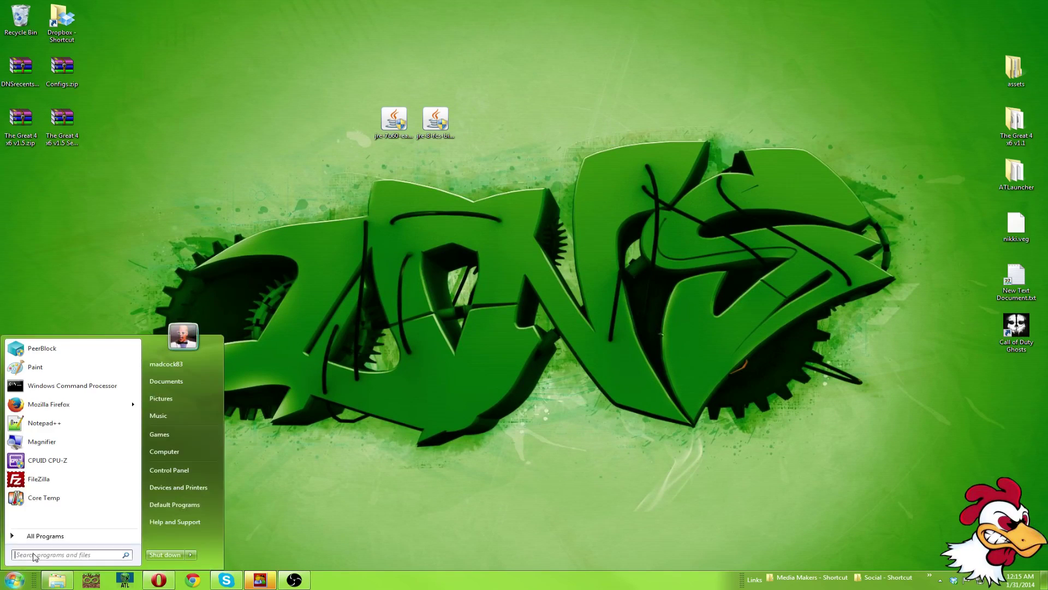
{"action": "left_click", "coordinate": [173, 467]}
{"action": "left_click", "coordinate": [396, 289]}
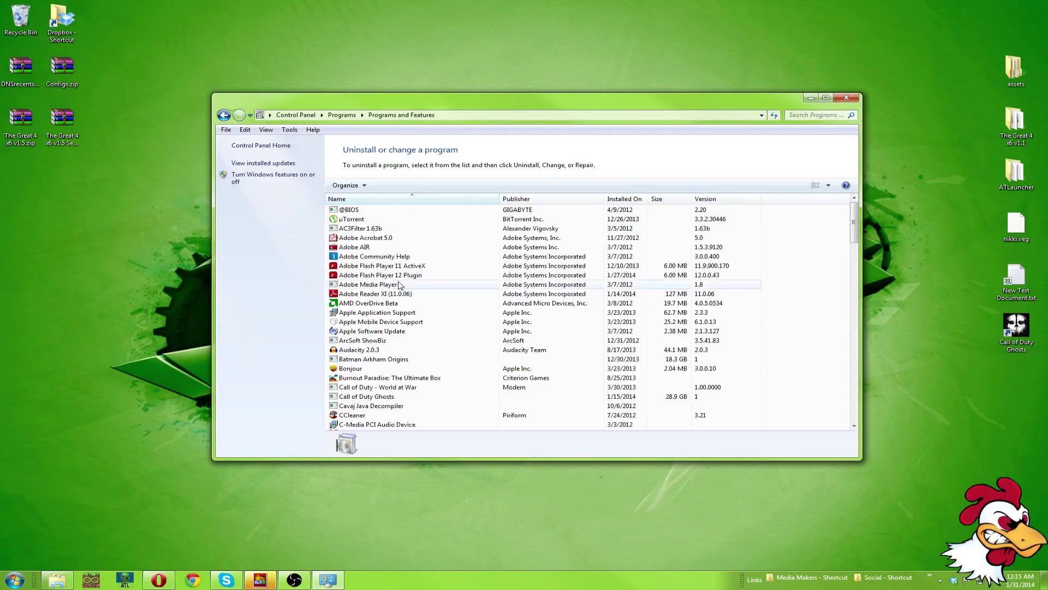
{"action": "scroll", "coordinate": [399, 293], "scroll_direction": "down", "scroll_amount": 12}
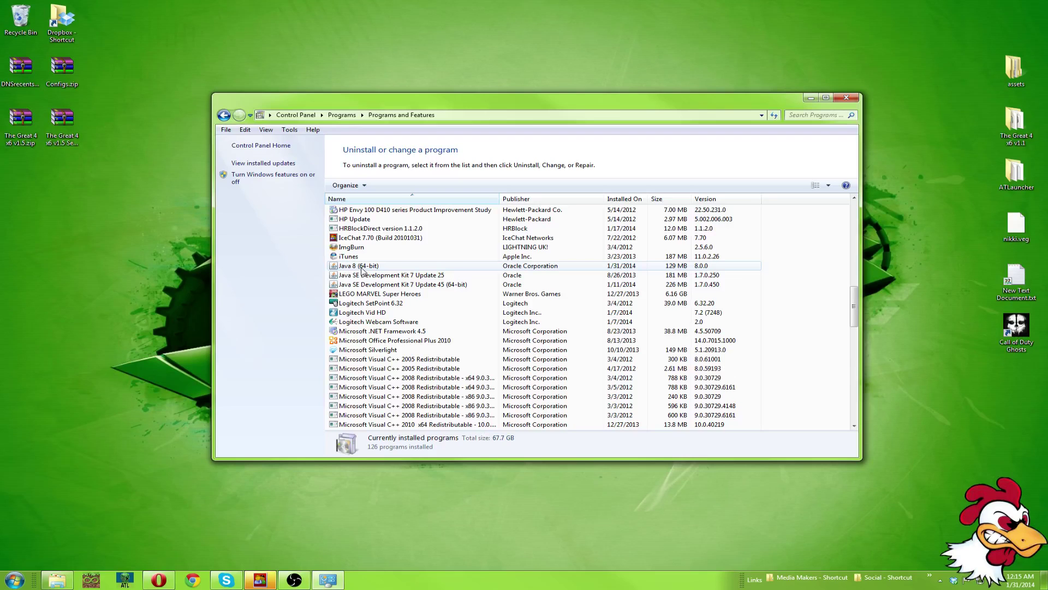
{"action": "left_click", "coordinate": [409, 268]}
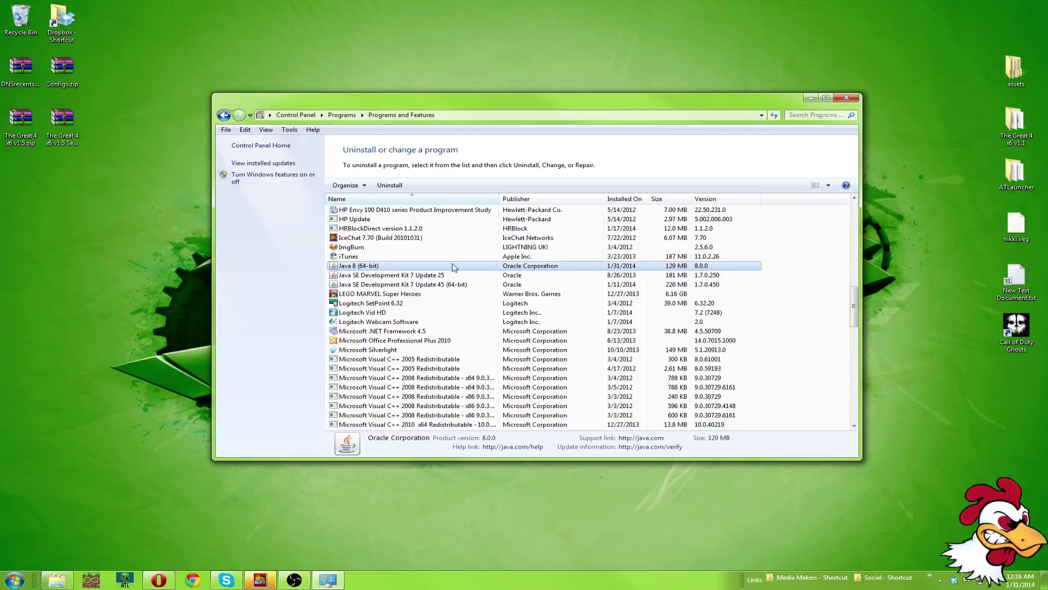
Close Programs and Features, switch to ATLauncher and open its settings.
{"action": "left_click", "coordinate": [845, 98]}
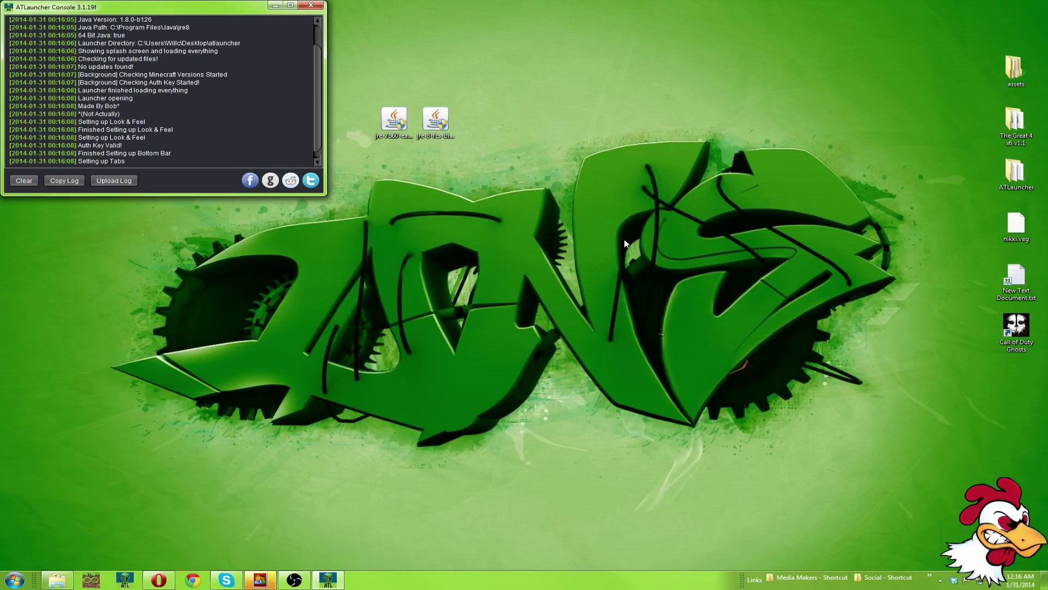
{"action": "left_click", "coordinate": [747, 295]}
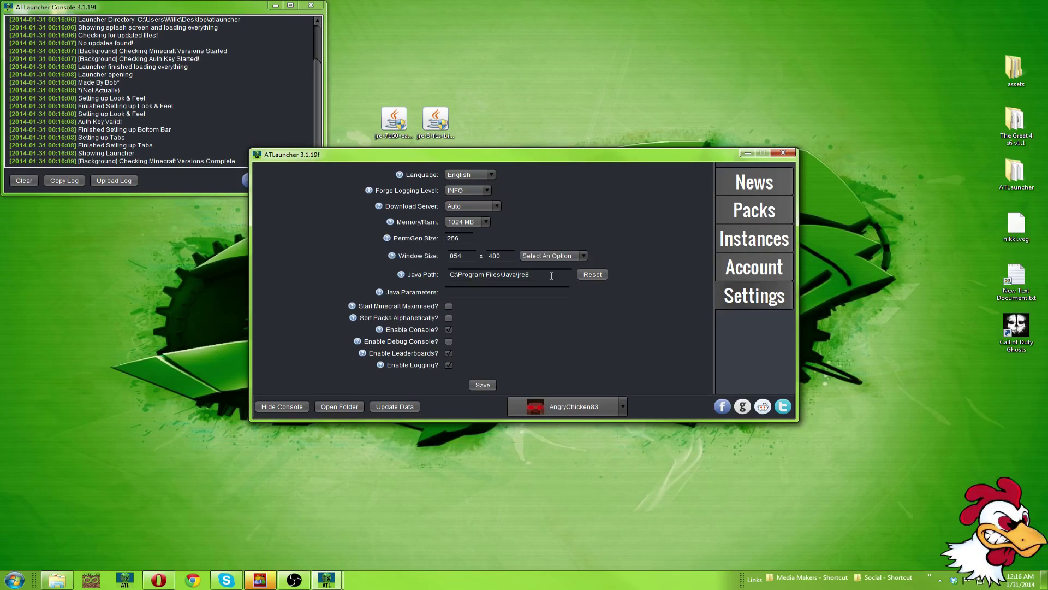
Reset the Java path to C:\Program Files\Java\jre8 and save the launcher settings.
{"action": "left_click_drag", "start_coordinate": [532, 274], "coordinate": [455, 275]}
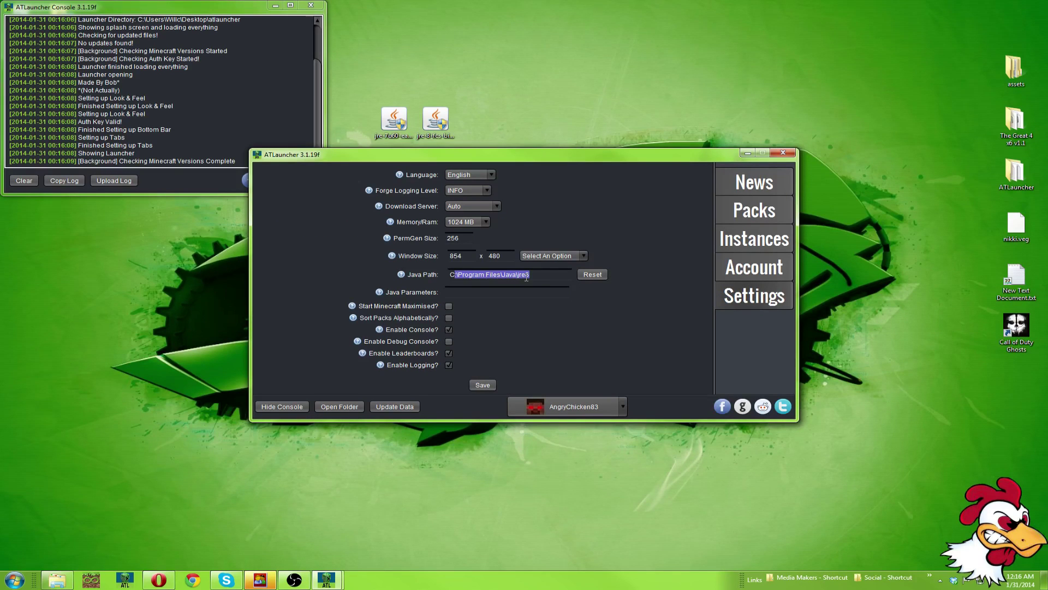
{"action": "left_click", "coordinate": [589, 278]}
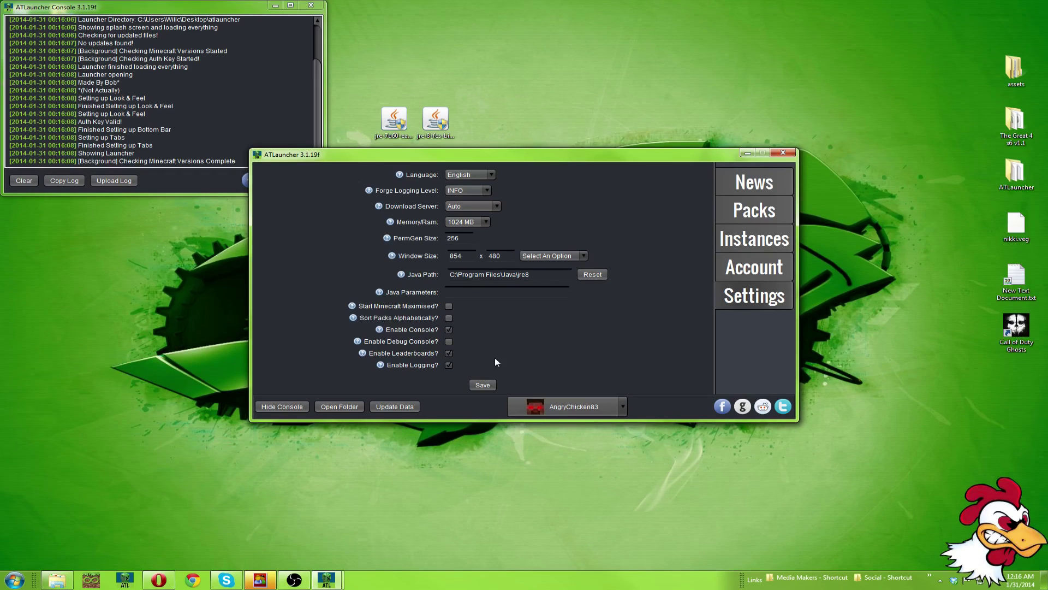
{"action": "left_click", "coordinate": [491, 384]}
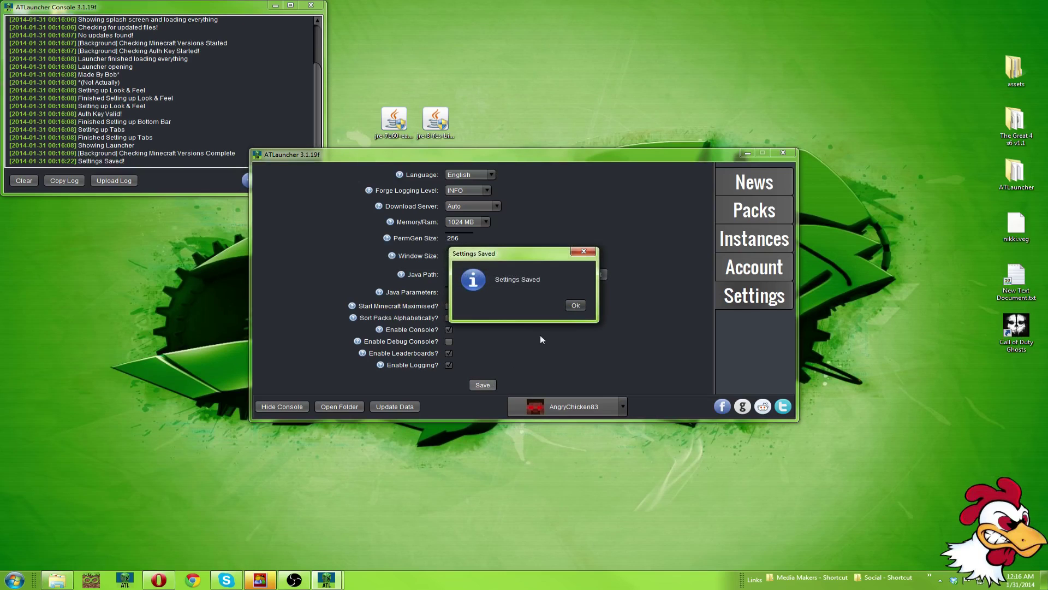
{"action": "left_click", "coordinate": [575, 305]}
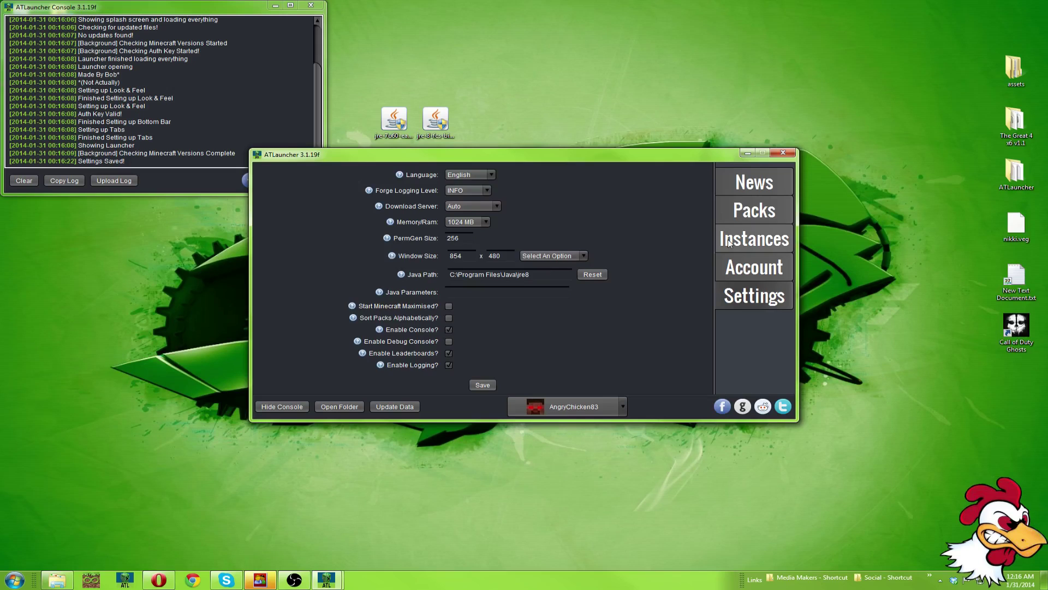
Open the list of installed modpack instances and find the DNS Techpackdev instance.
{"action": "left_click", "coordinate": [753, 238]}
{"action": "scroll", "coordinate": [513, 280], "scroll_direction": "down", "scroll_amount": 1}
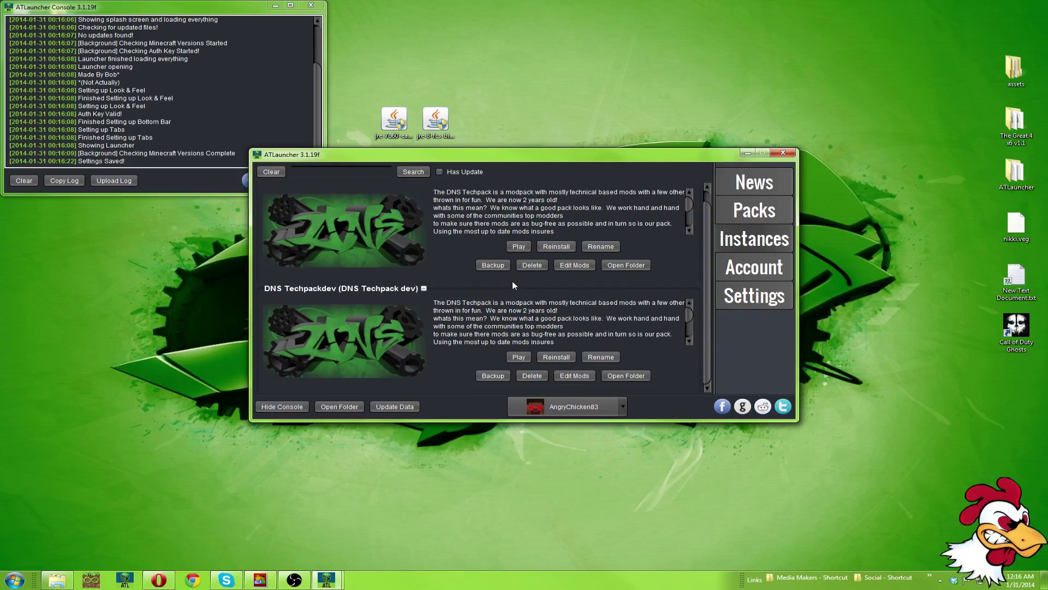